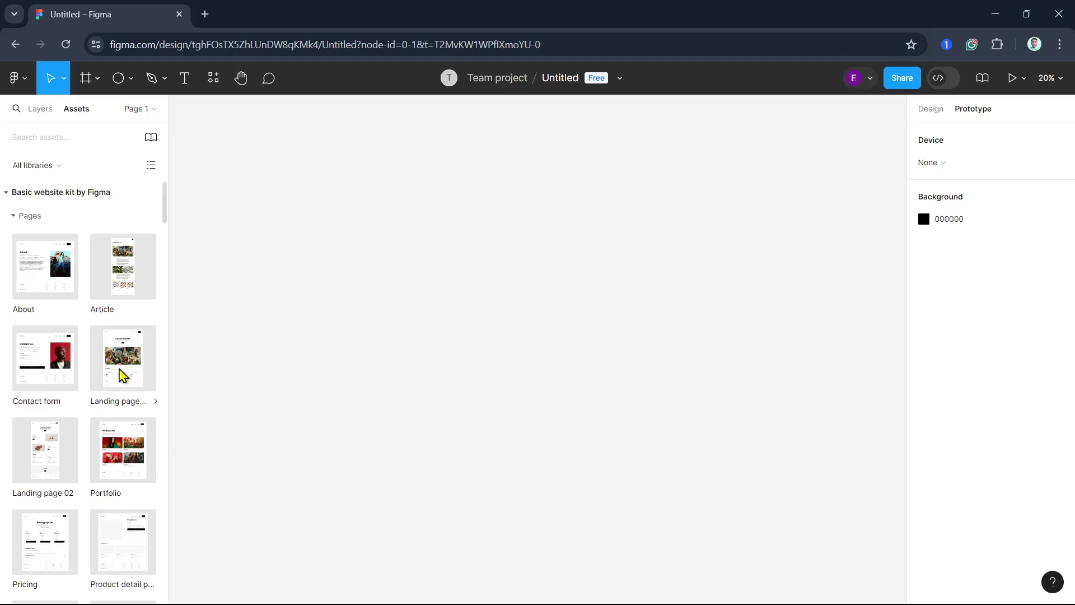
# Insert the Article page from the Basic website kit and move it toward the left side of the canvas
pyautogui.click(136, 284)
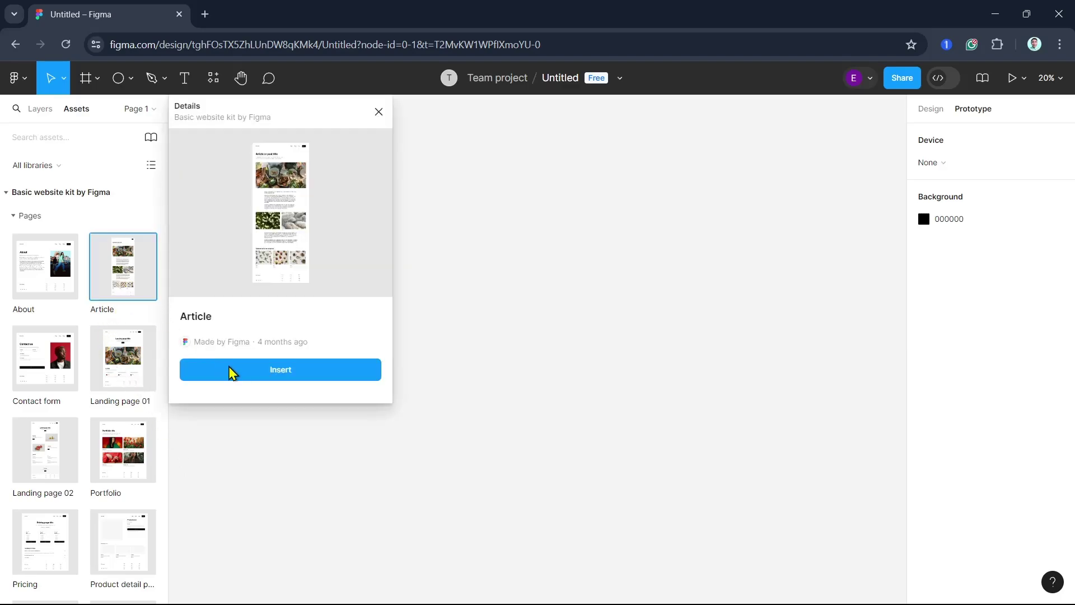
pyautogui.click(244, 371)
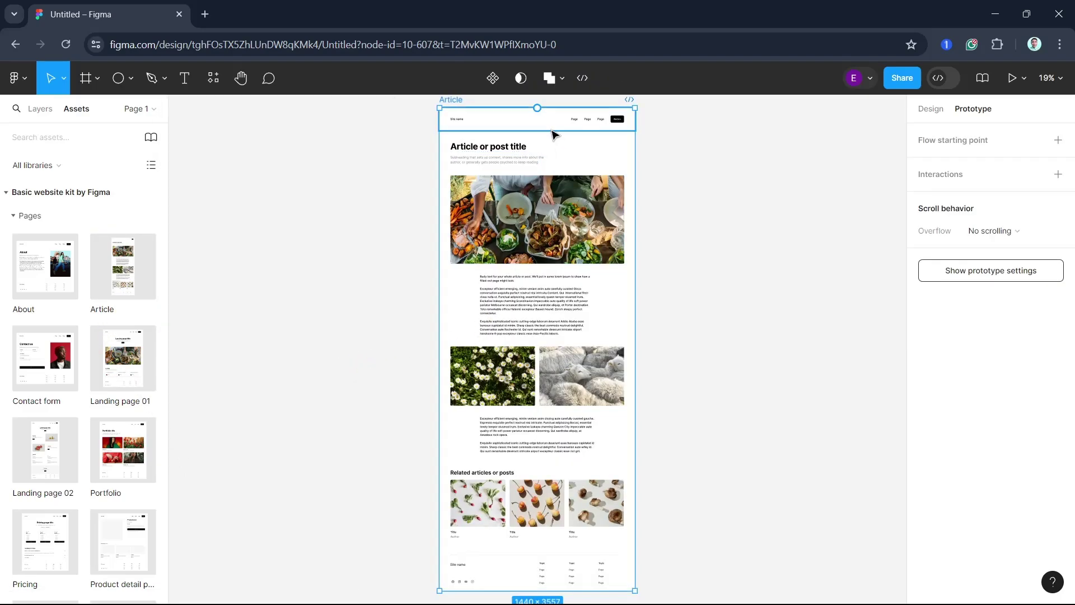
pyautogui.moveTo(563, 146); pyautogui.dragTo(319, 174)
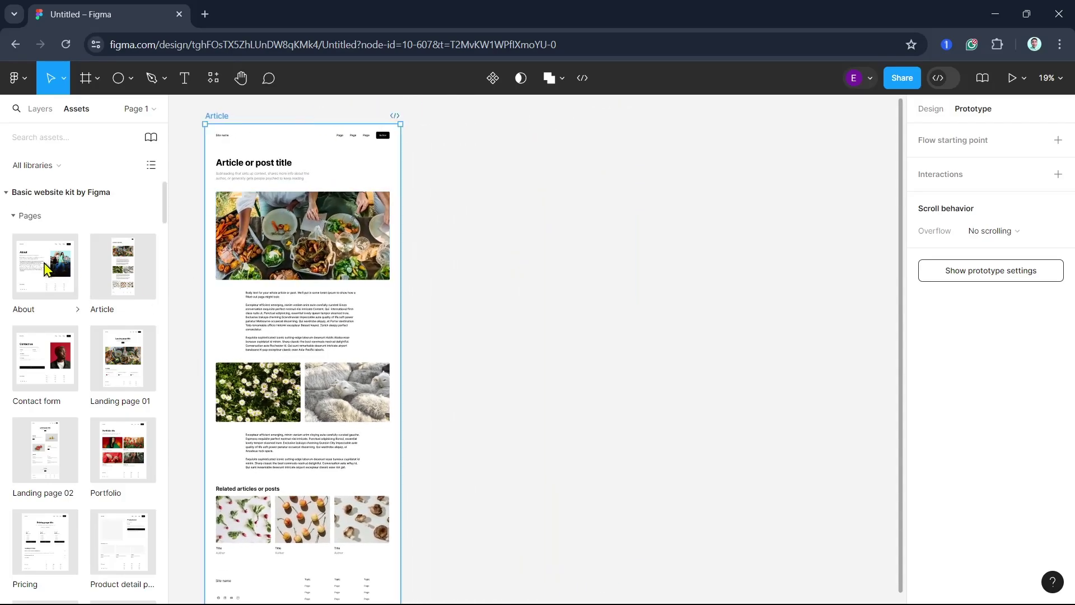
# Place the About and Contact form pages beside Article, with the Portfolio and Pricing pages in a row below them
pyautogui.moveTo(47, 268); pyautogui.dragTo(532, 179)
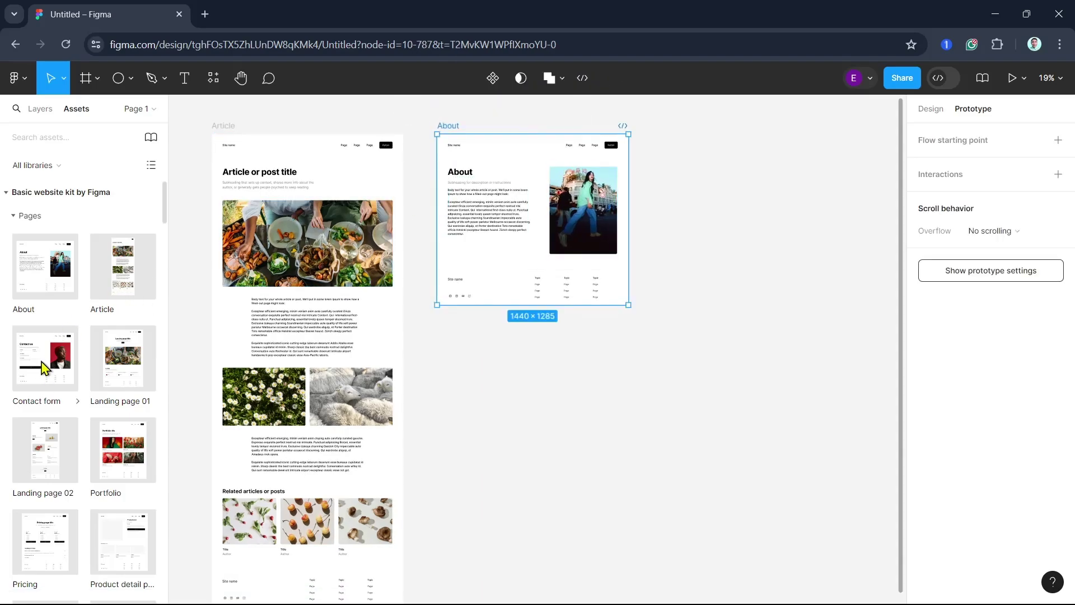
pyautogui.moveTo(46, 367); pyautogui.dragTo(758, 177)
pyautogui.moveTo(120, 451); pyautogui.dragTo(534, 426)
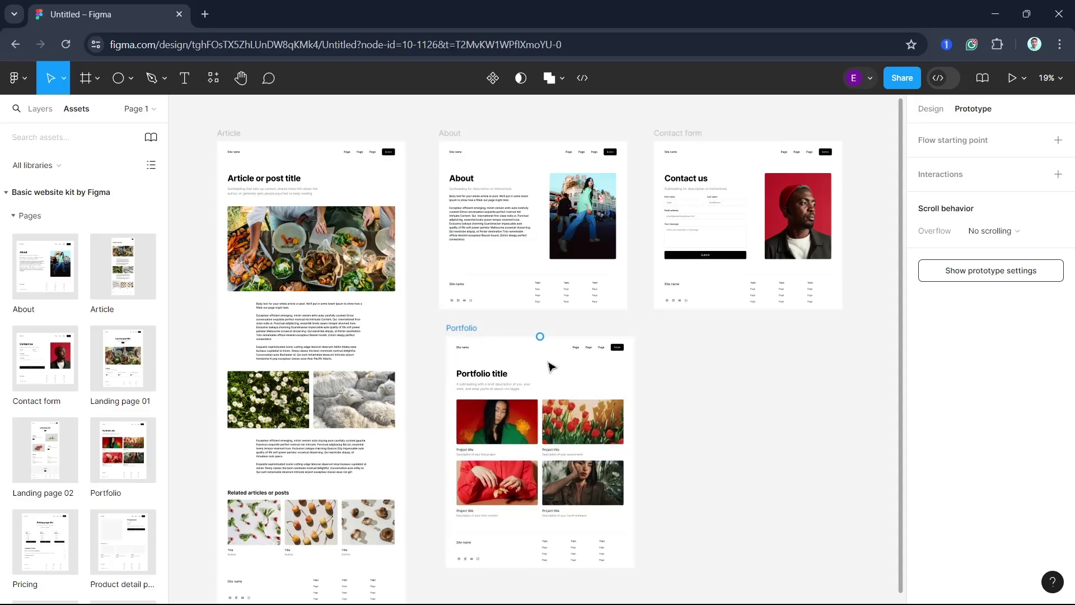
pyautogui.moveTo(64, 546); pyautogui.dragTo(770, 437)
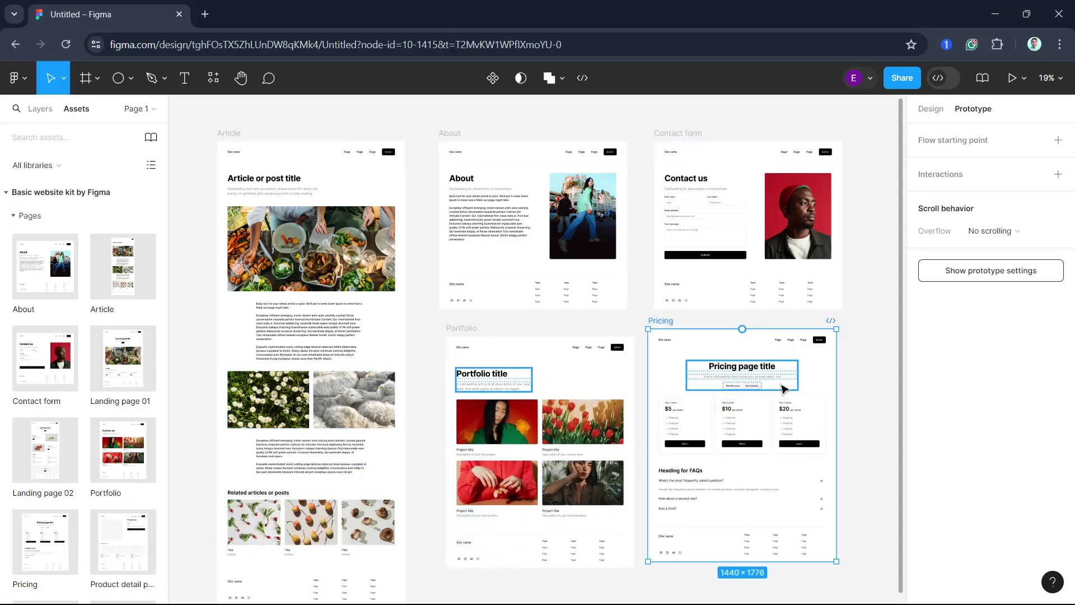
pyautogui.click(894, 440)
# Link the Article page's large food image to the About page with an on-click Navigate to interaction
pyautogui.scroll(-2, 575, 588)
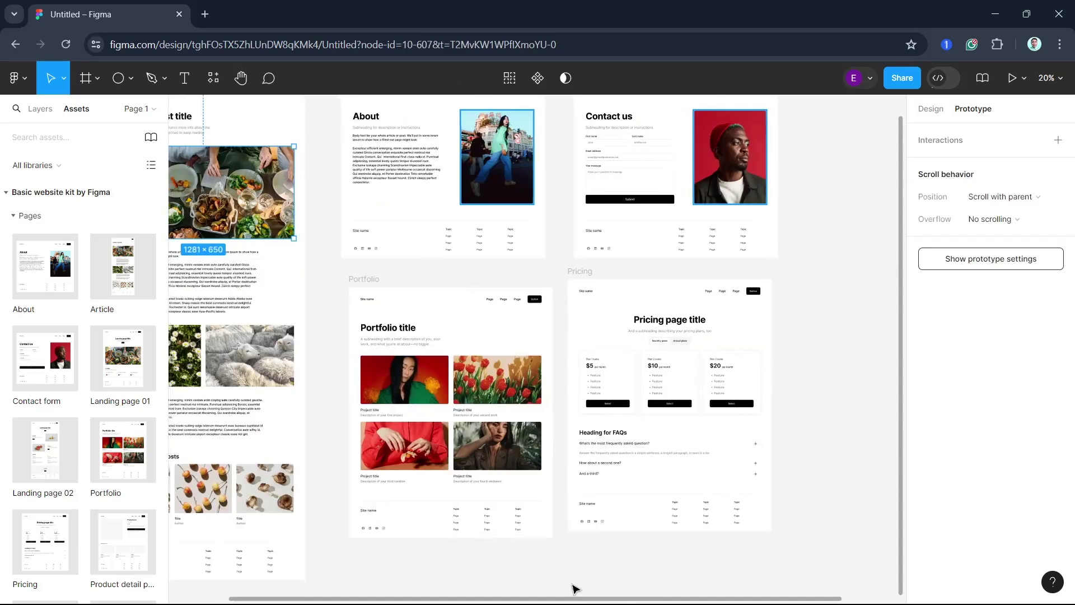
pyautogui.hscroll(-3, 529, 571)
pyautogui.scroll(2, 686, 460)
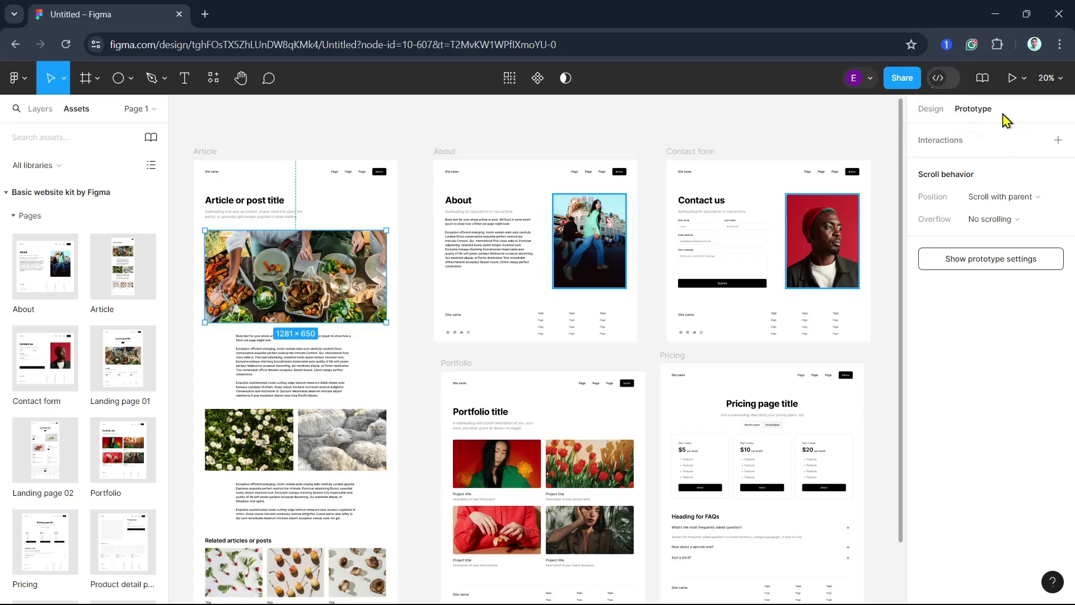
pyautogui.moveTo(374, 264)
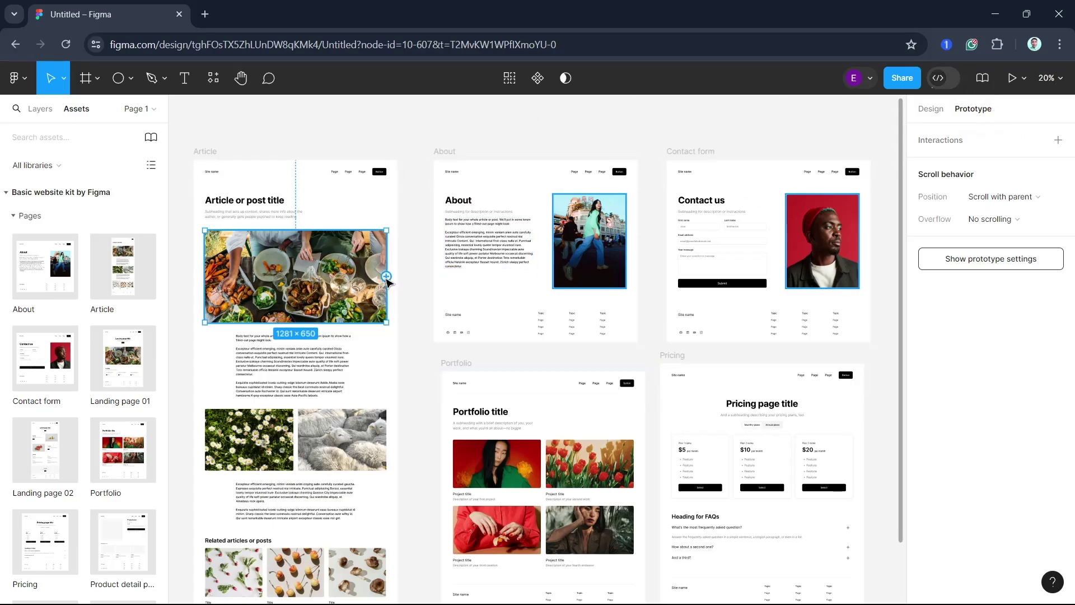
pyautogui.moveTo(387, 276); pyautogui.dragTo(460, 279)
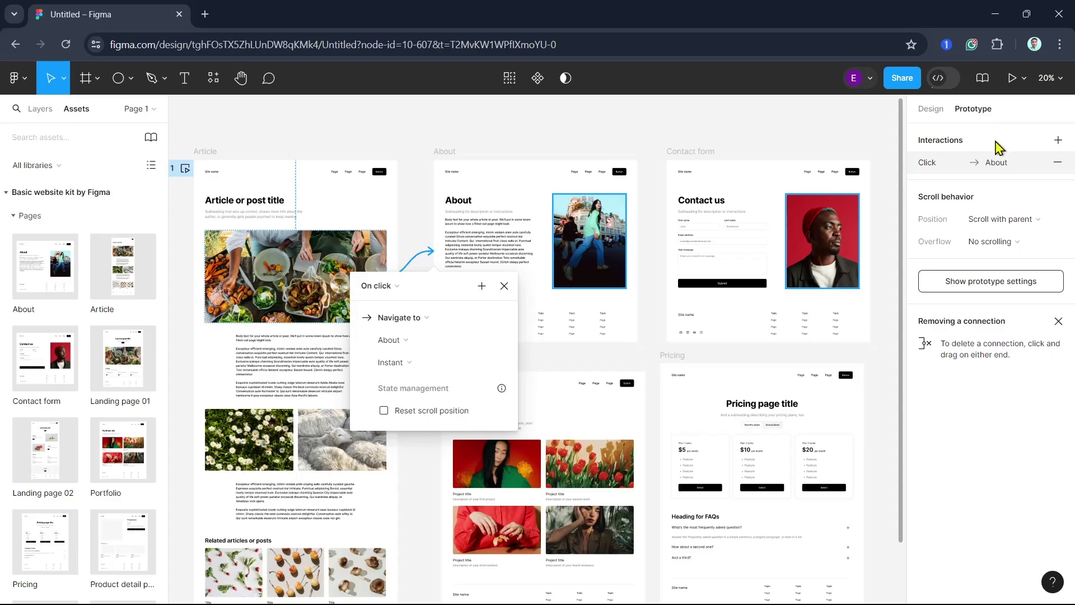
pyautogui.click(961, 163)
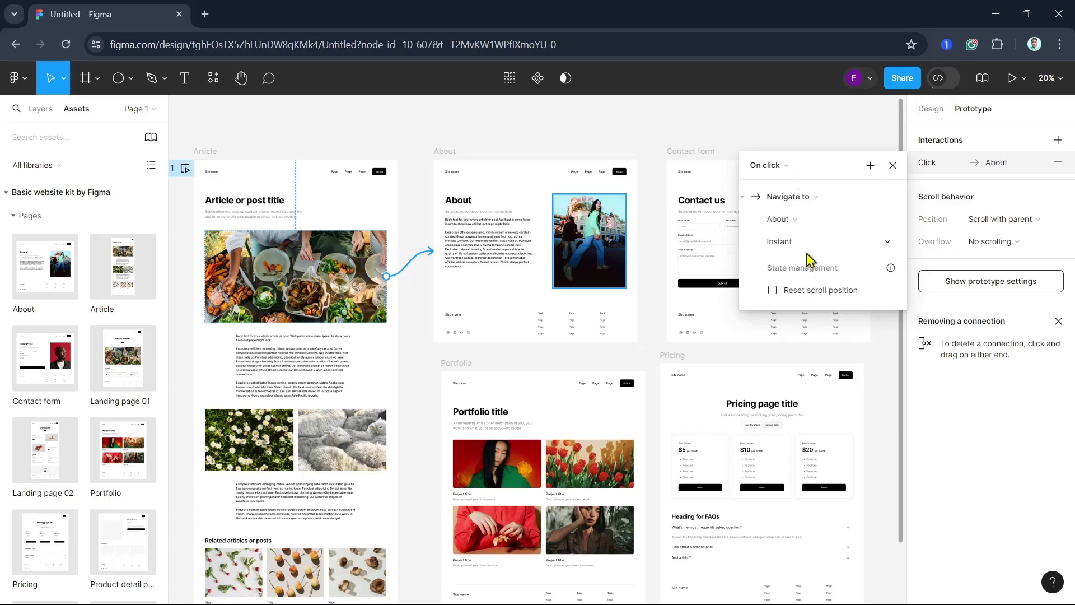
pyautogui.click(705, 255)
# Link the Article's first body text block to Portfolio with an on-click navigation and an on-drag interaction set to Open overlay
pyautogui.scroll(-3, 706, 255)
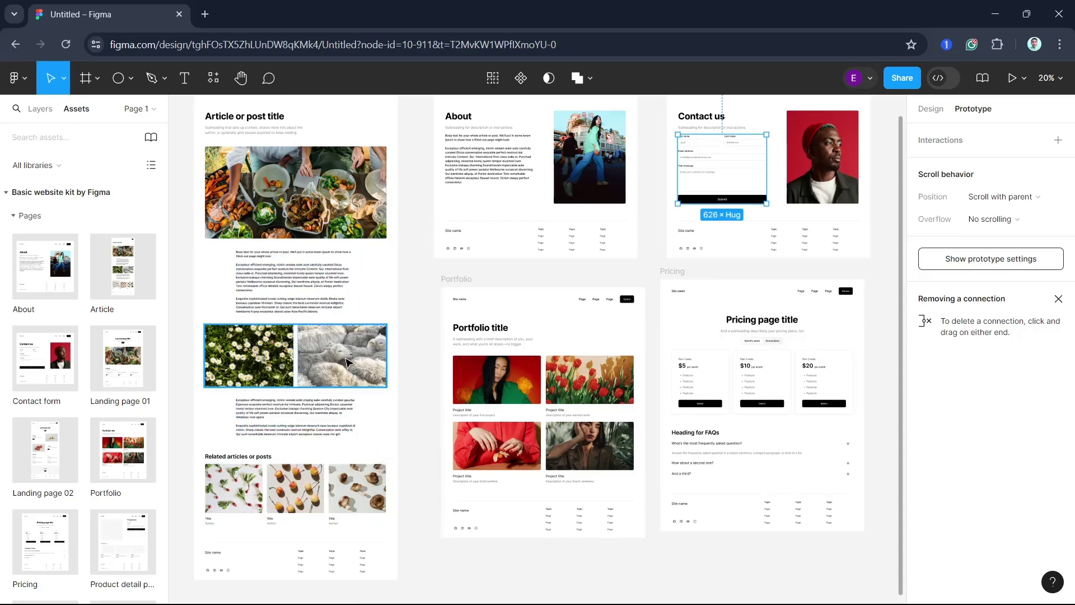
pyautogui.click(336, 305)
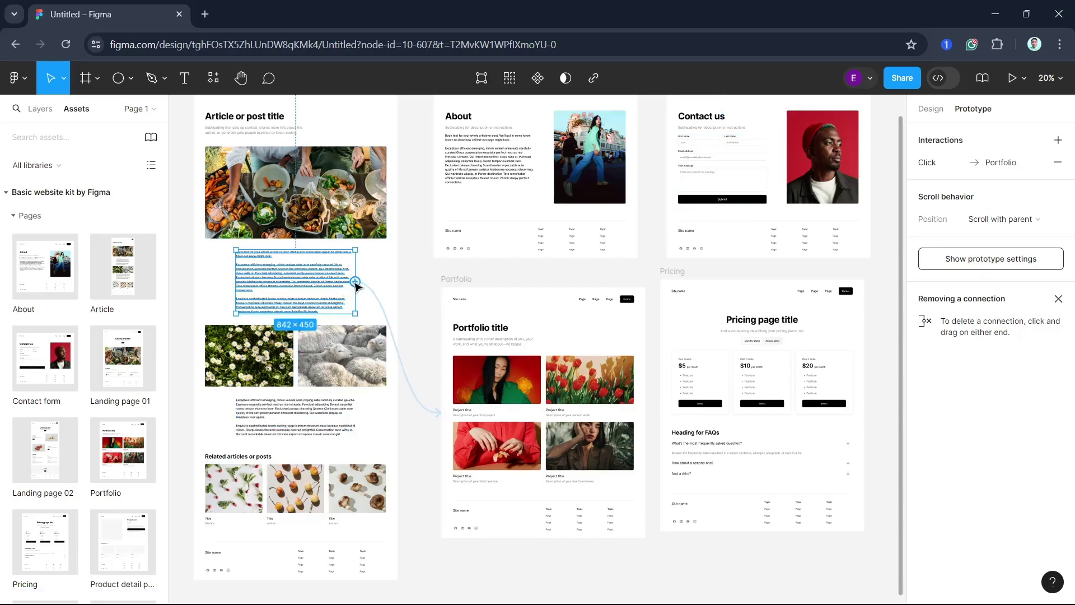
pyautogui.moveTo(355, 282); pyautogui.dragTo(464, 414)
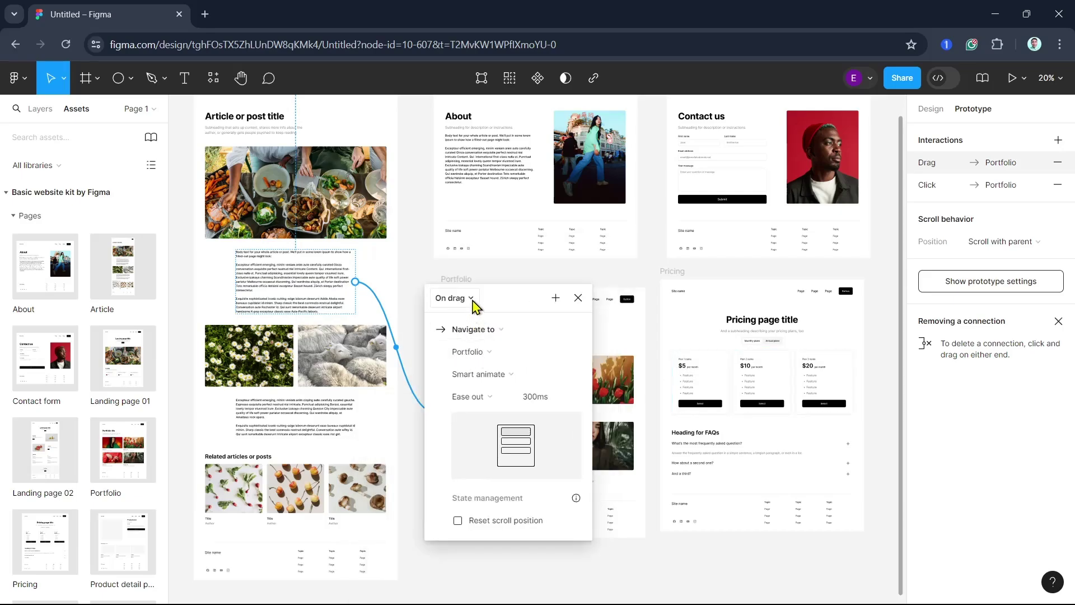
pyautogui.click(558, 335)
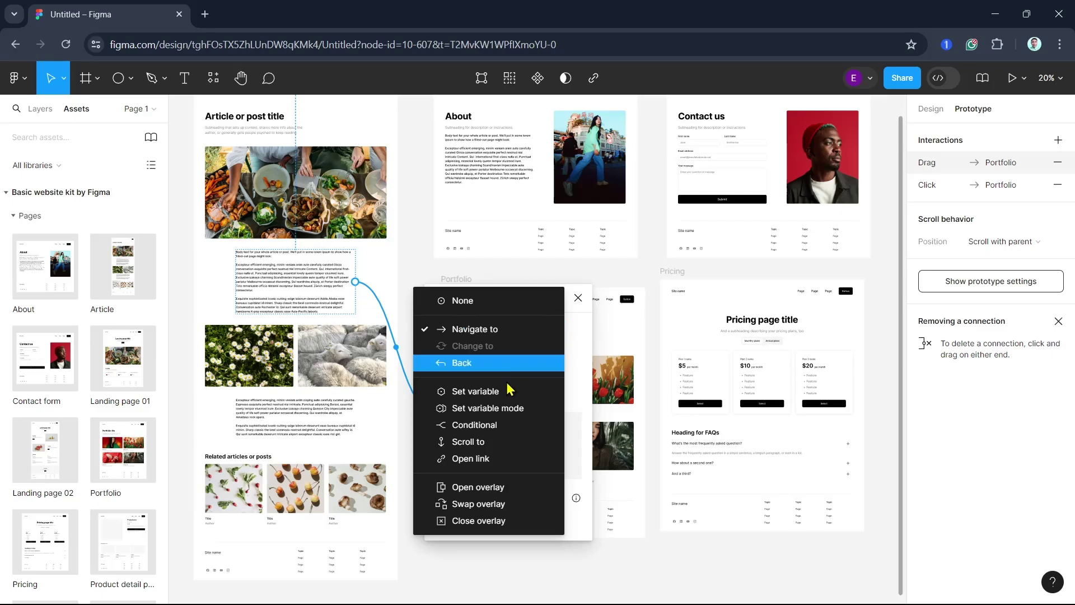
pyautogui.click(458, 484)
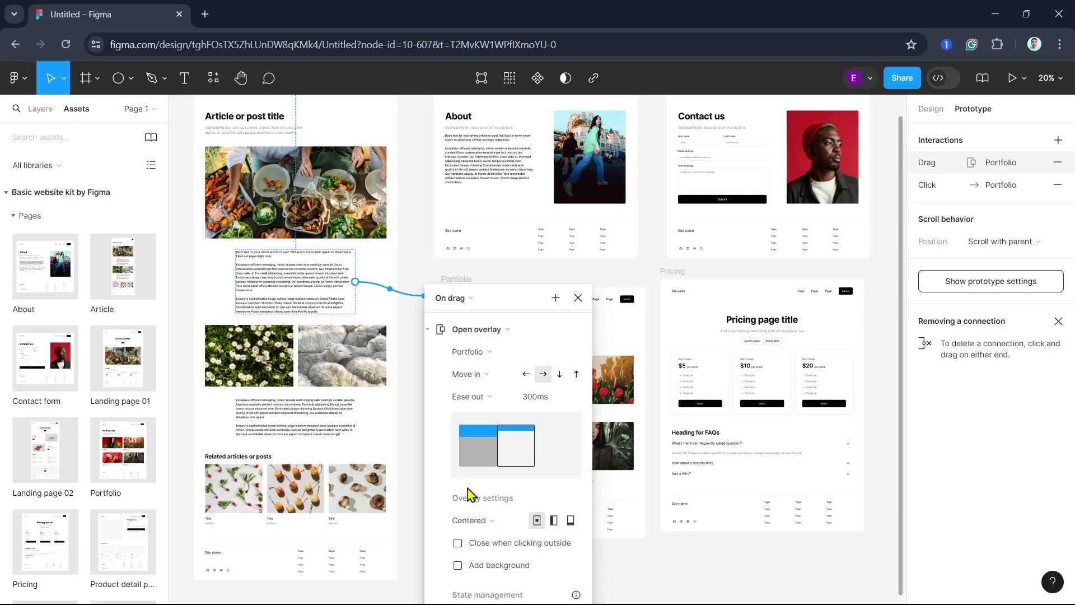
# Preview the prototype and test the Article's body text link to Portfolio and its food image link to About
pyautogui.scroll(-3, 792, 364)
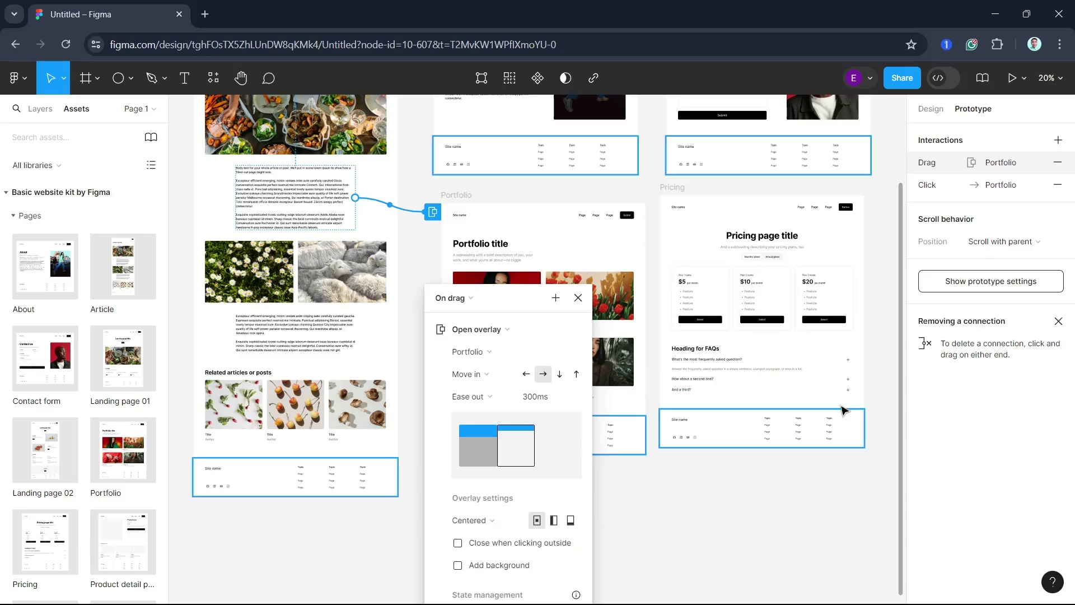
pyautogui.click(1017, 82)
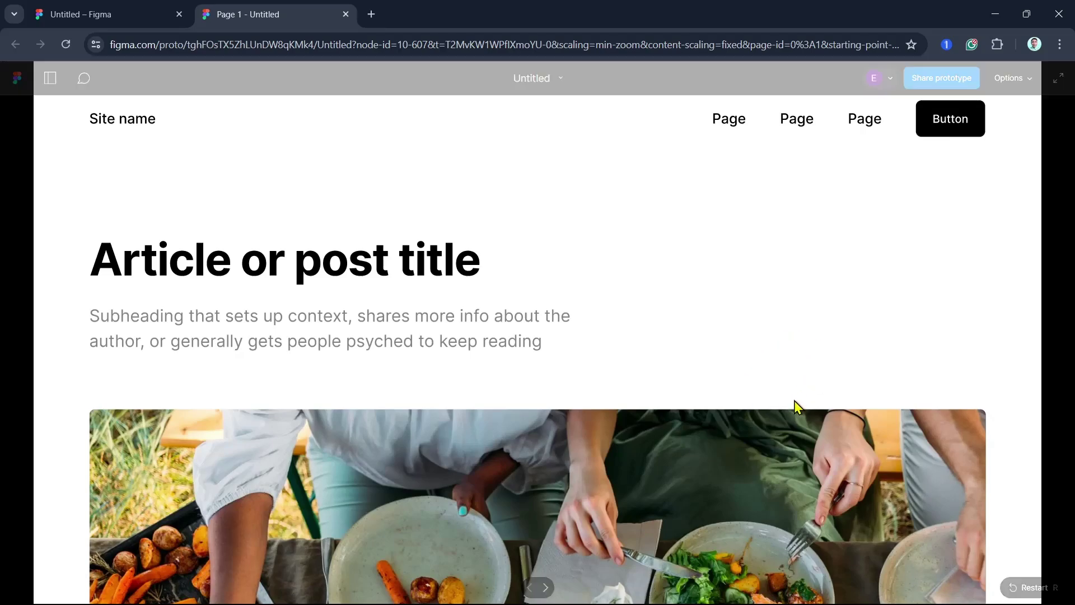
pyautogui.scroll(-10, 795, 499)
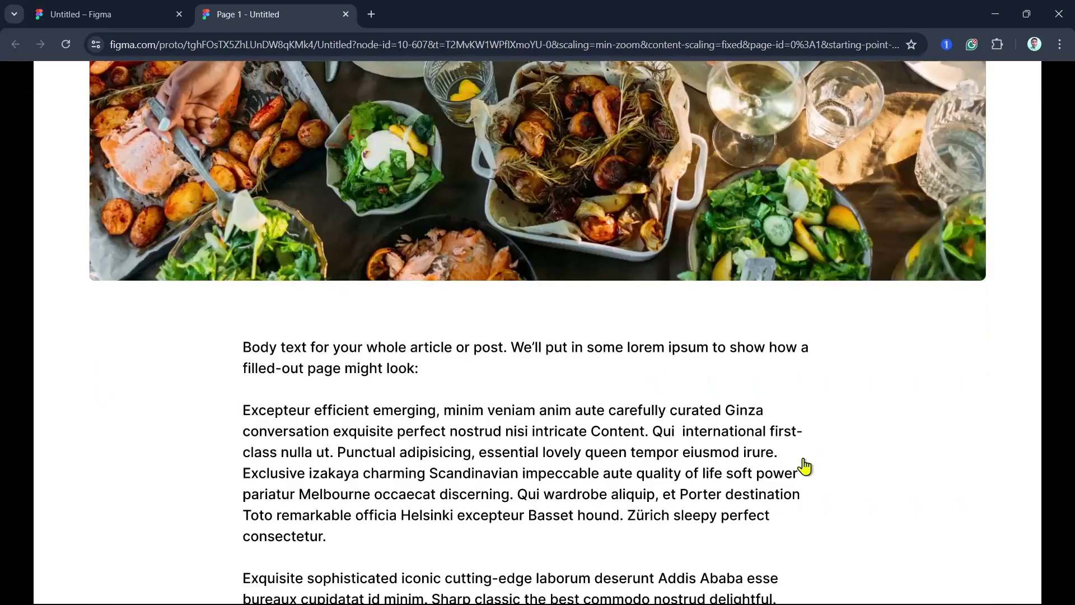
pyautogui.click(609, 472)
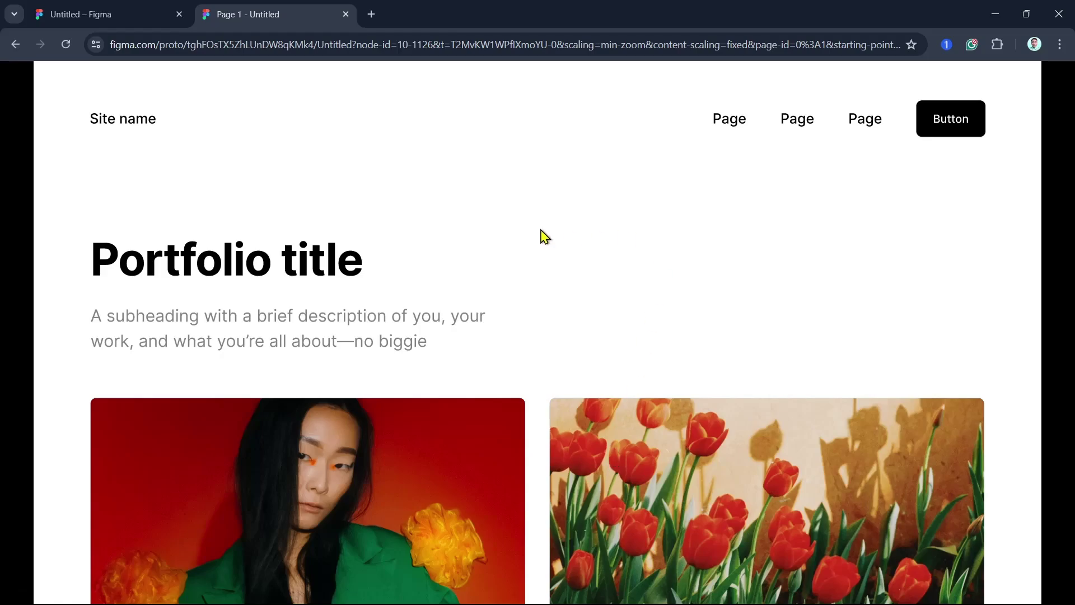
pyautogui.click(16, 44)
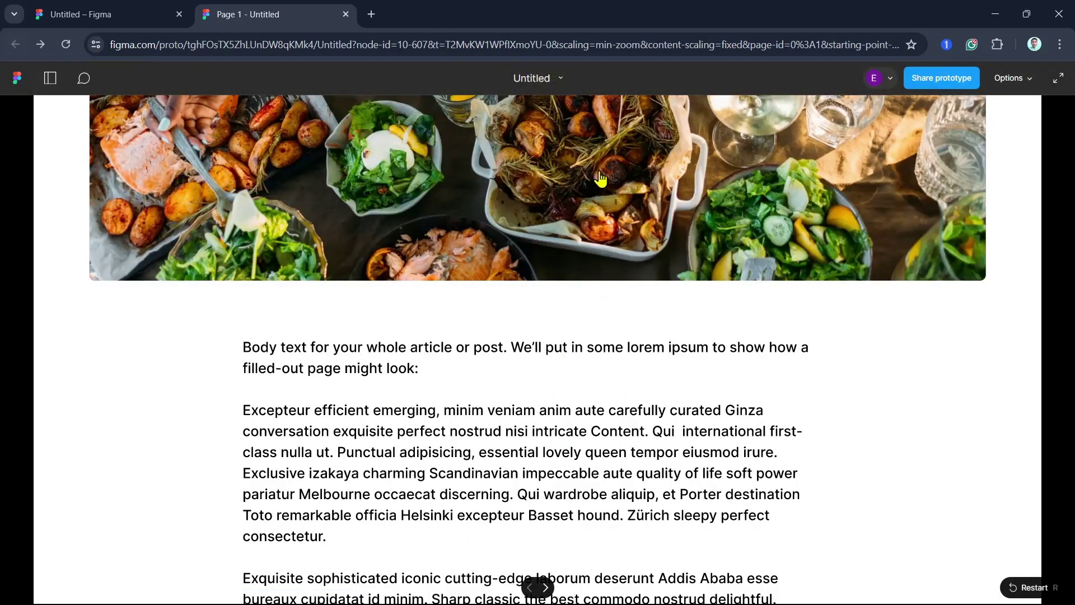
pyautogui.click(600, 179)
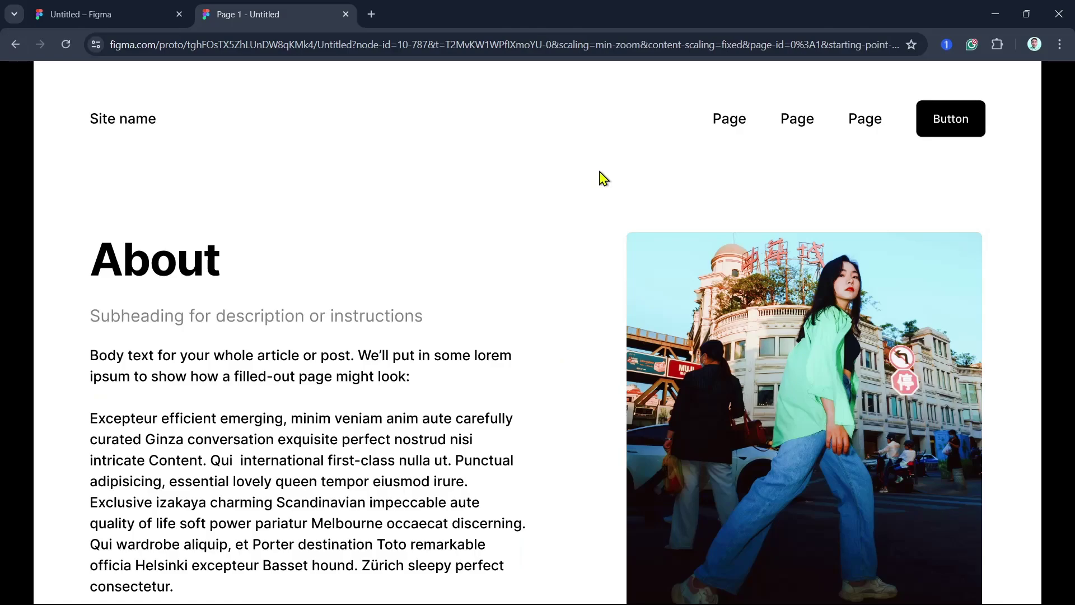
# Return to the design file and copy the prototype link from the sharing options
pyautogui.click(126, 14)
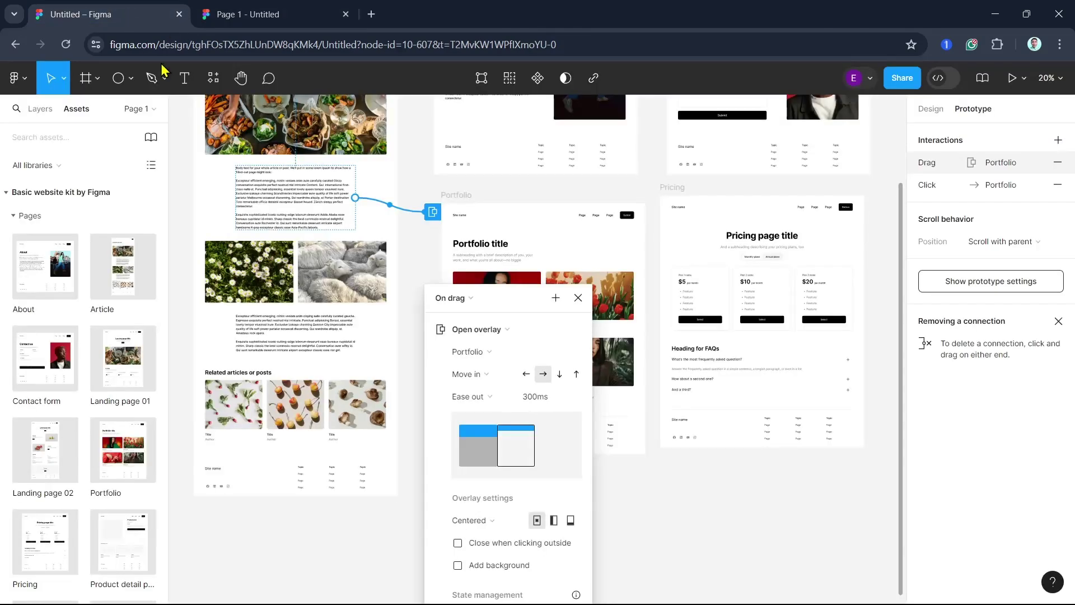
pyautogui.click(905, 78)
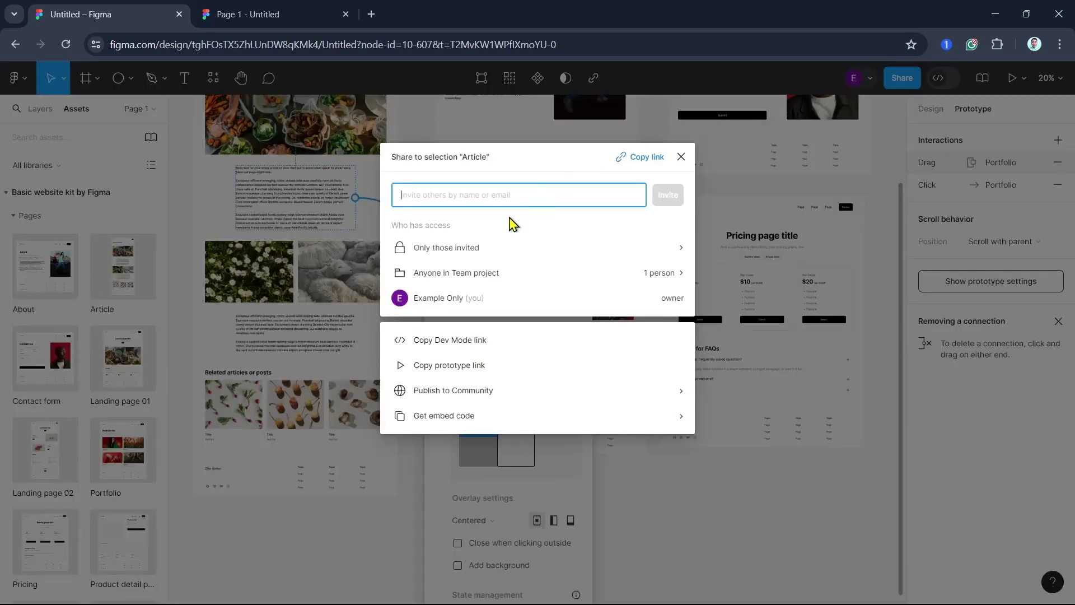
pyautogui.click(474, 367)
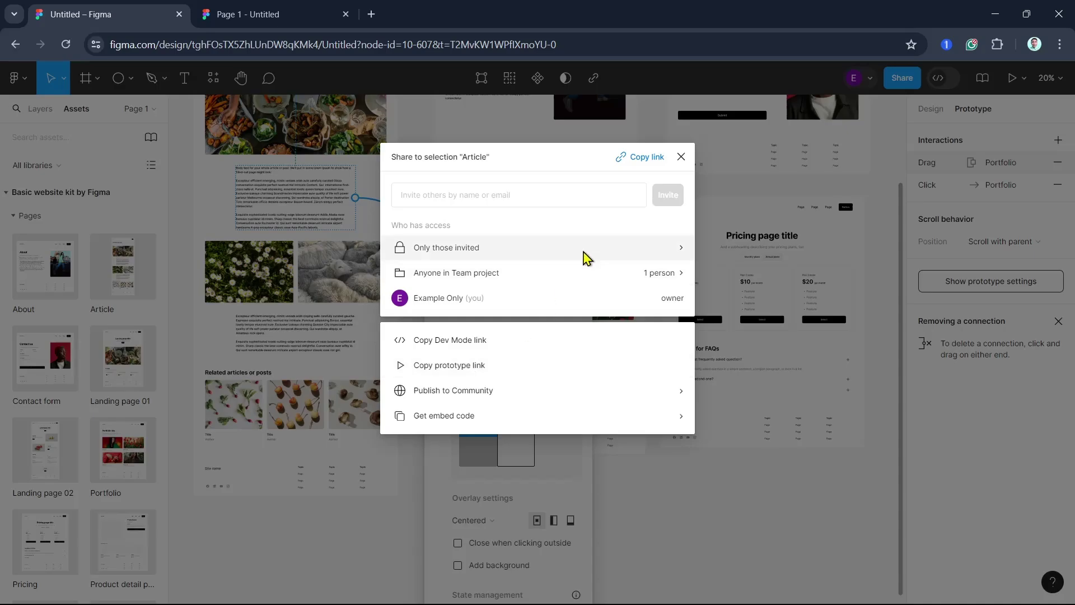
pyautogui.click(681, 157)
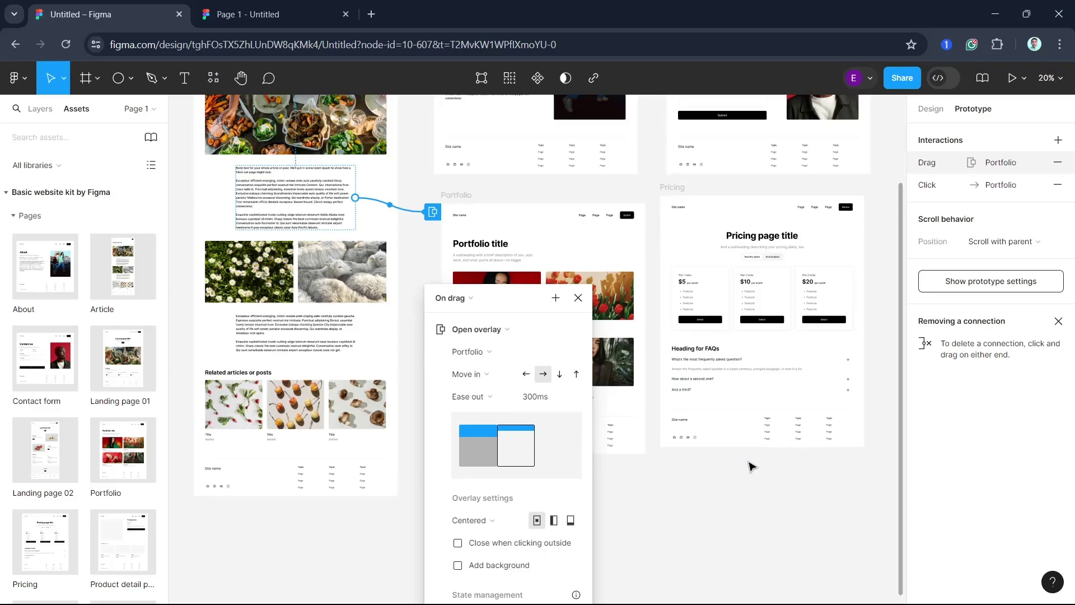
pyautogui.scroll(3, 750, 466)
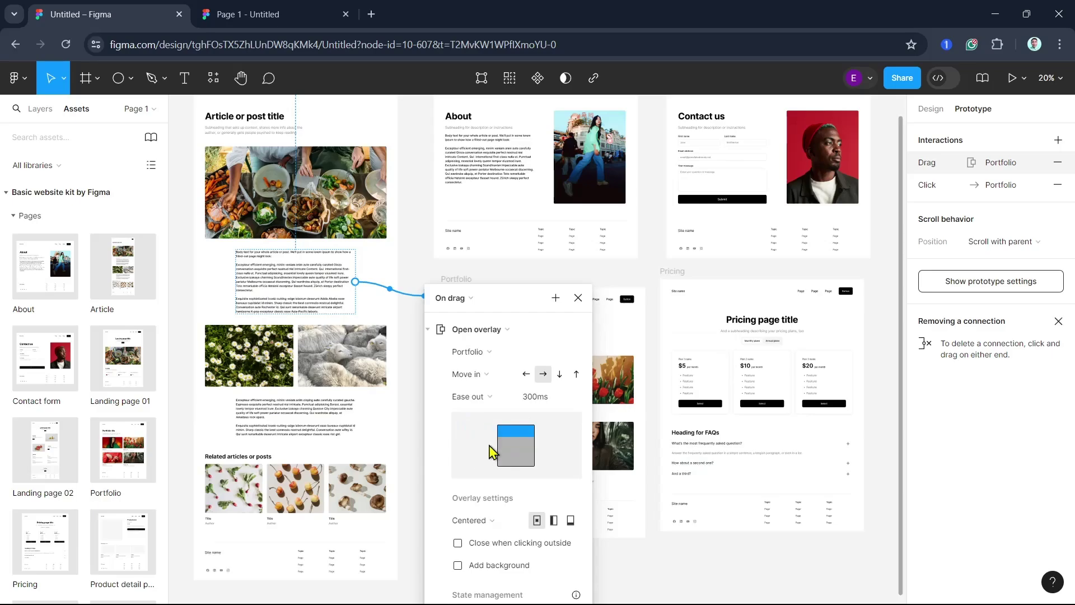